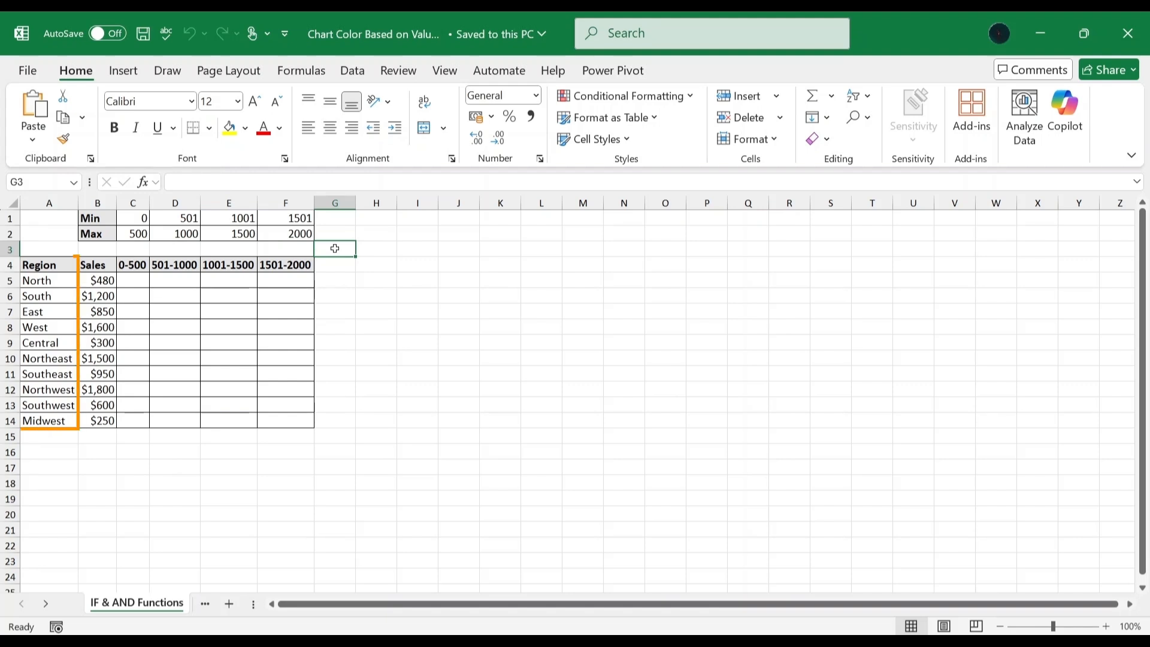
Step: Insert a 2-D clustered column chart from the Region column A4:A14 and the sales range columns C4:F14
{"action": "left_click_drag", "start_coordinate": [42, 264], "coordinate": [53, 418]}
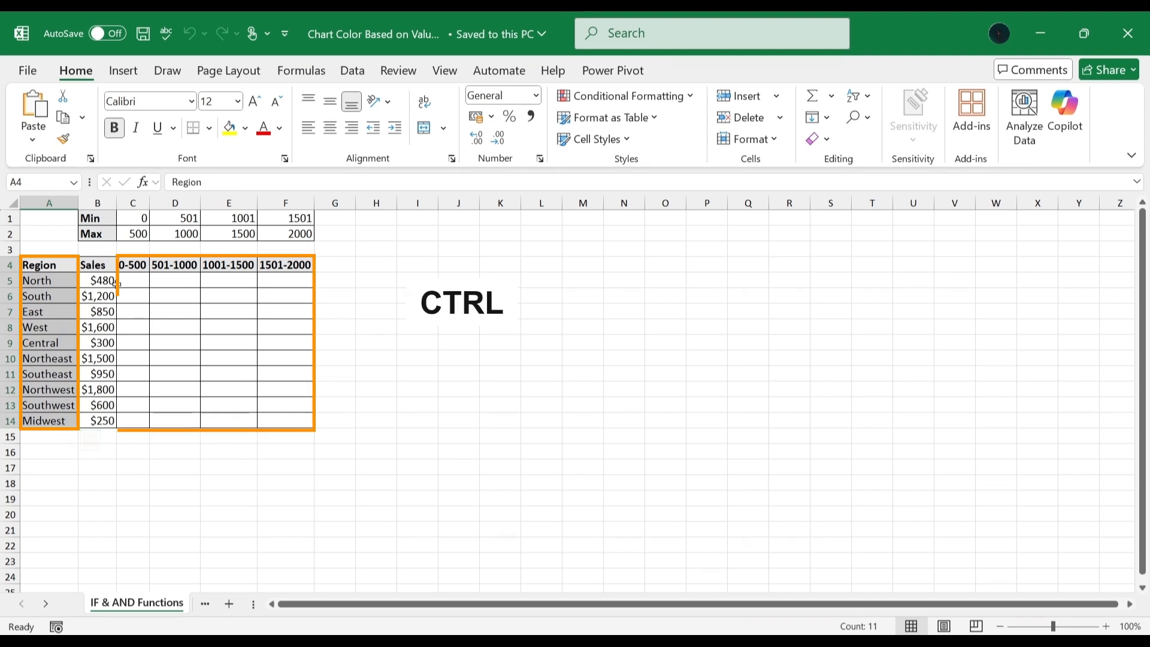
{"action": "left_click_drag", "start_coordinate": [127, 267], "coordinate": [280, 419]}
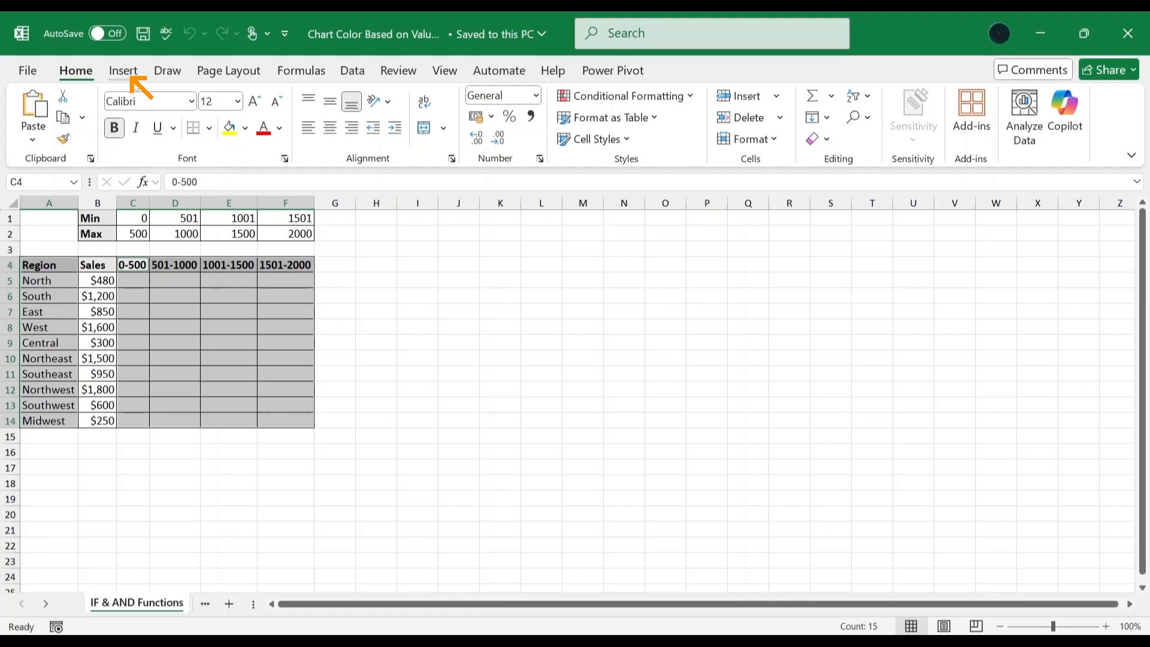
{"action": "left_click", "coordinate": [123, 71]}
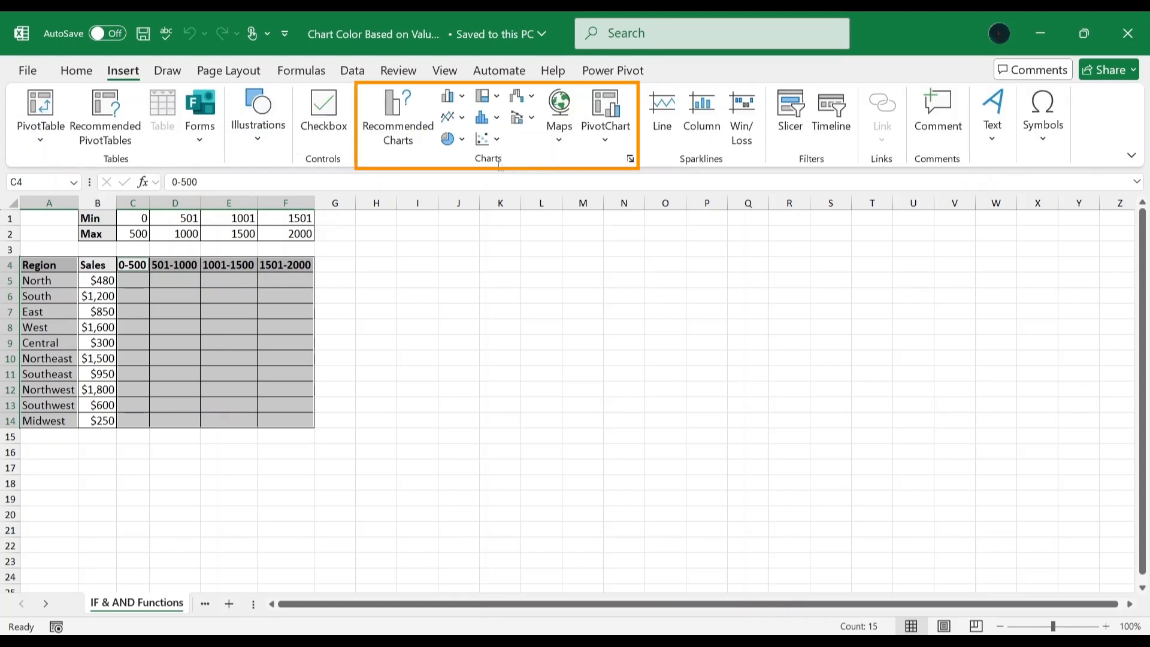
{"action": "left_click", "coordinate": [466, 103]}
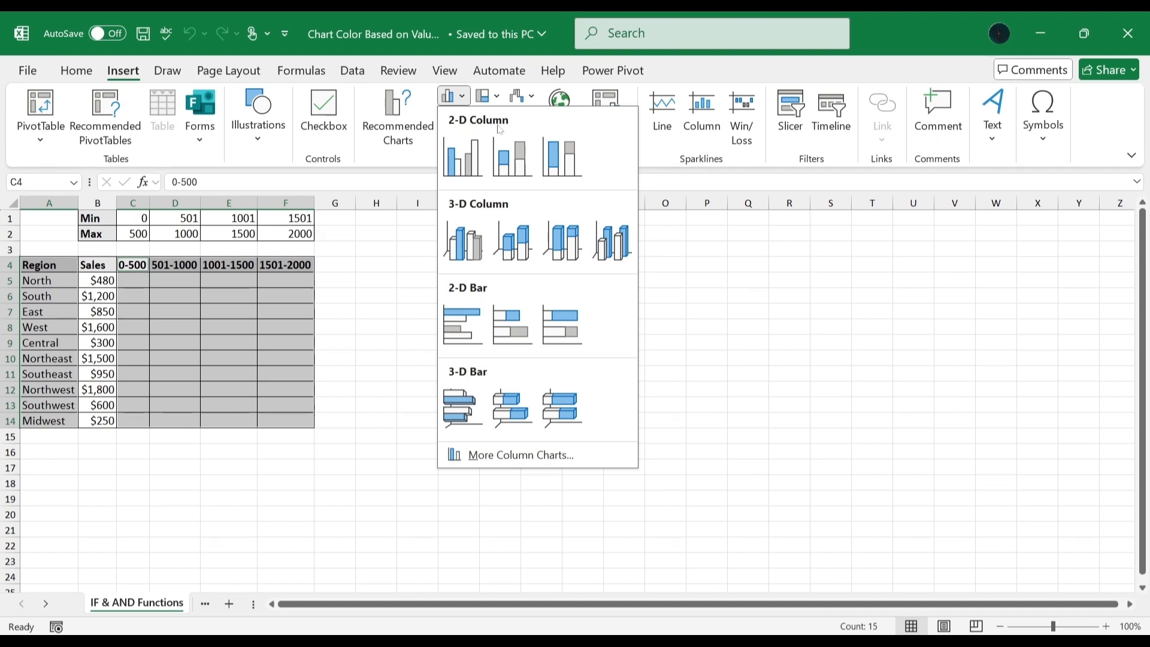
{"action": "left_click", "coordinate": [469, 163]}
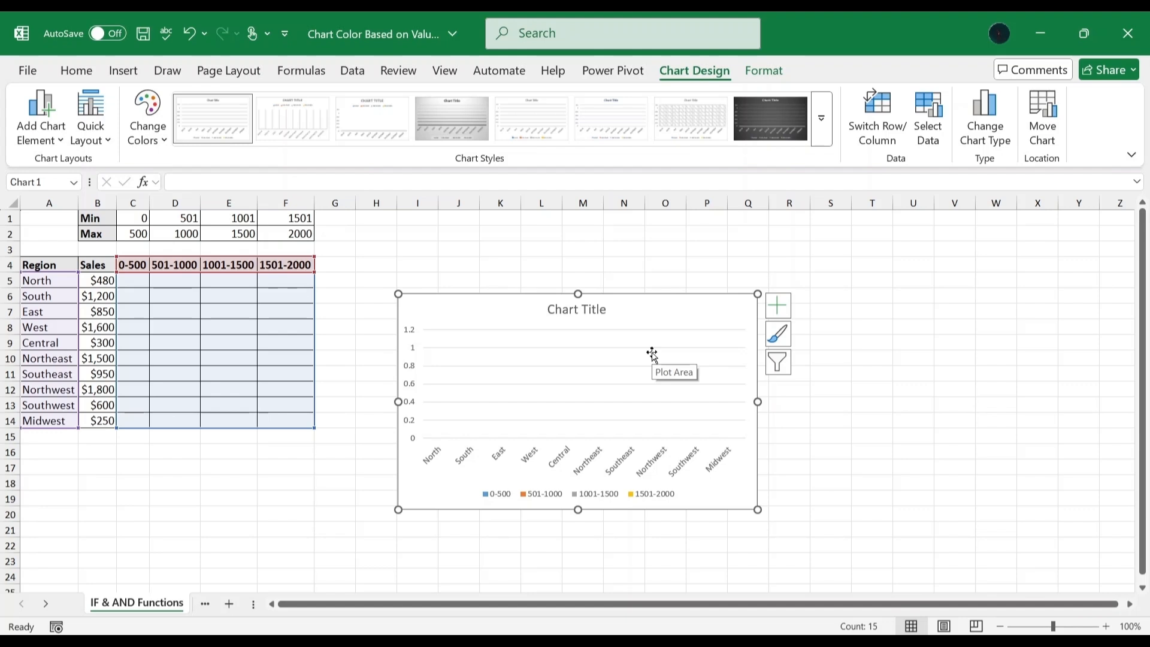
Step: Enter =IF(AND($B5>=C$1,$B5<=C$2),$B5,"") in C5 and fill the formula through C5:F14
{"action": "left_click", "coordinate": [131, 279]}
{"action": "left_click", "coordinate": [180, 181]}
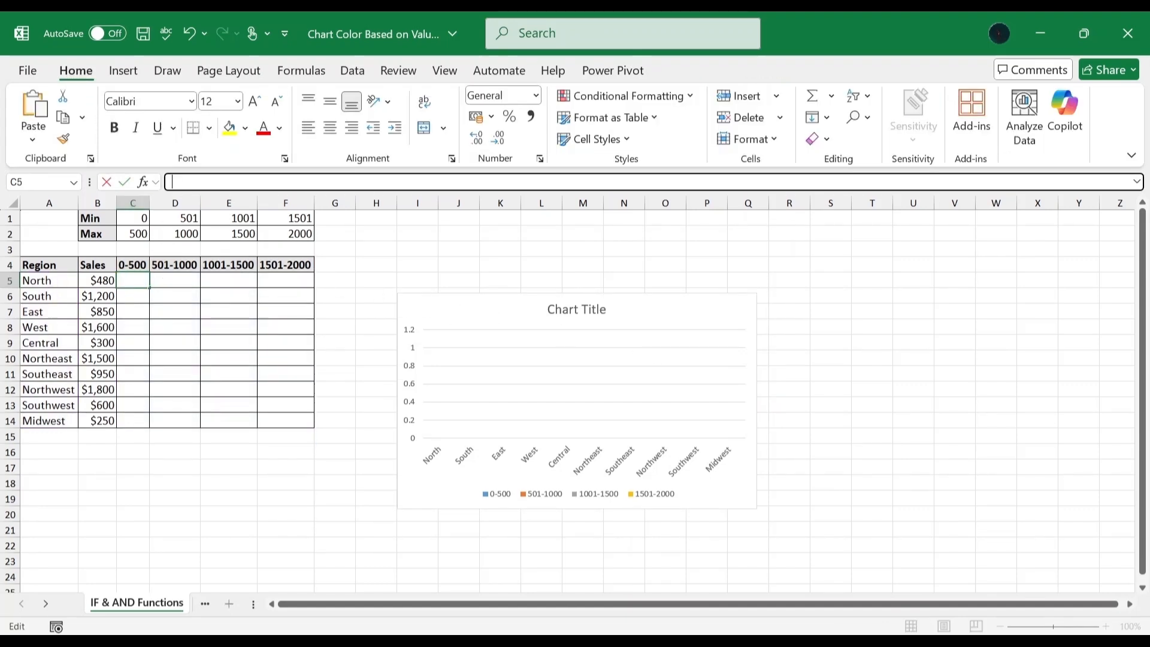
{"action": "type", "text": "=IF(AND($B5>=C$1,$B5<=C$2),$B5,\"\")"}
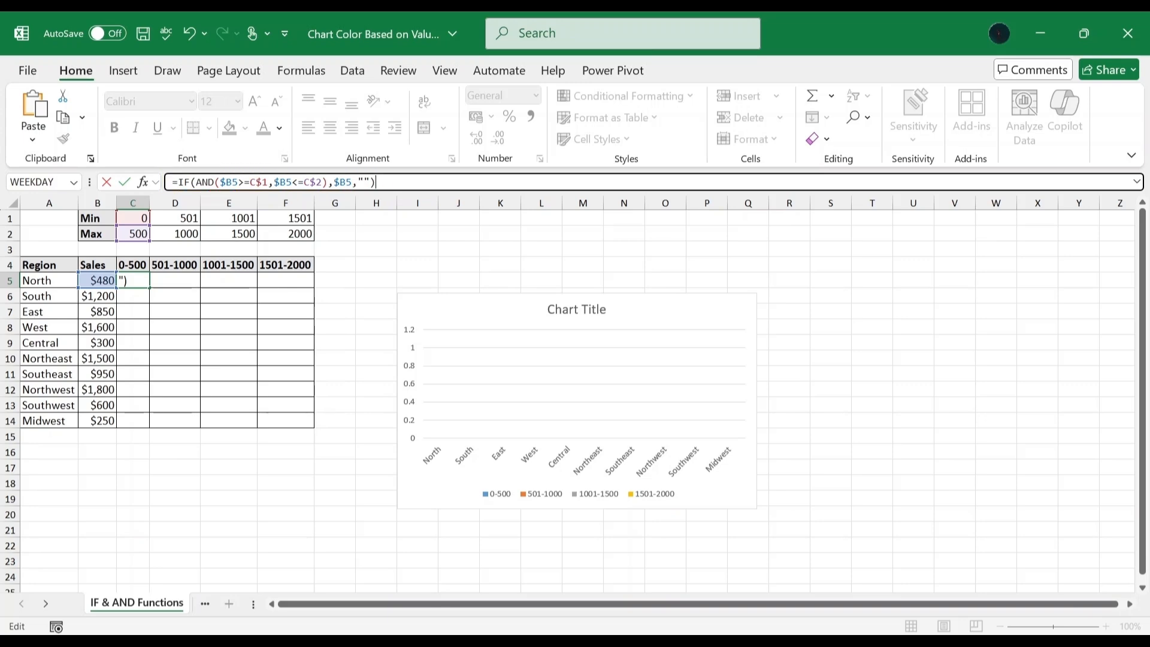
{"action": "key", "text": "Return"}
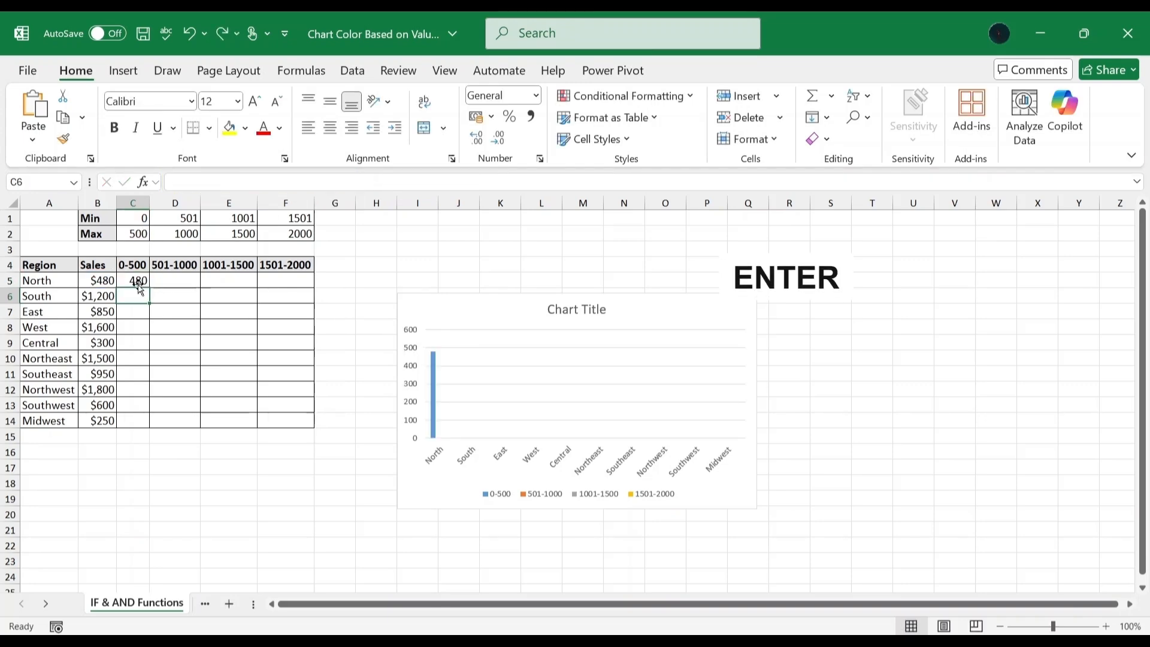
{"action": "left_click", "coordinate": [139, 284]}
{"action": "left_click_drag", "start_coordinate": [149, 286], "coordinate": [298, 427]}
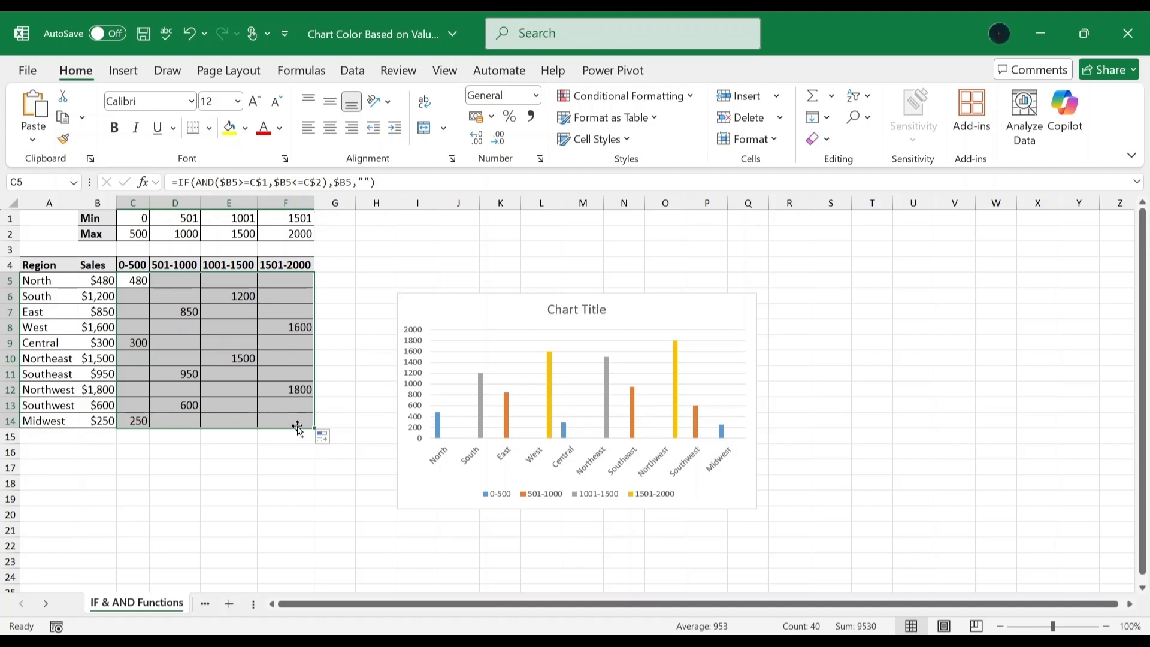
Step: Change the chart's title to "Sales by Region"
{"action": "left_click", "coordinate": [575, 309]}
{"action": "key", "text": "ctrl+a"}
{"action": "key", "text": "Delete"}
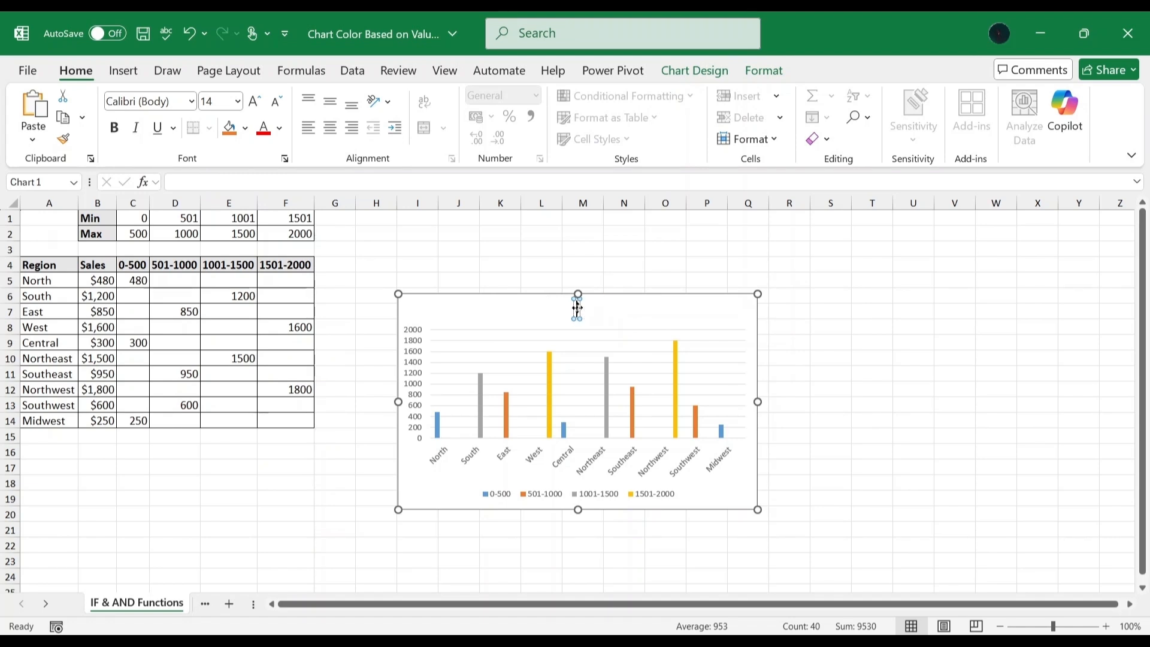
{"action": "type", "text": "Sales by Region"}
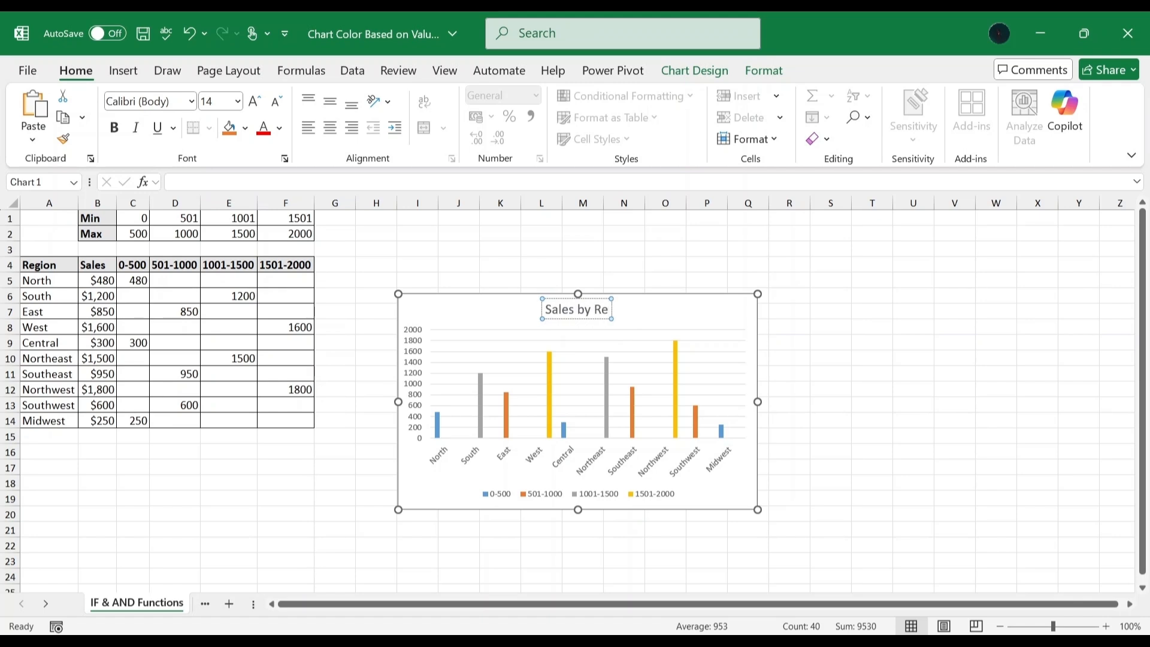
{"action": "left_click", "coordinate": [379, 249]}
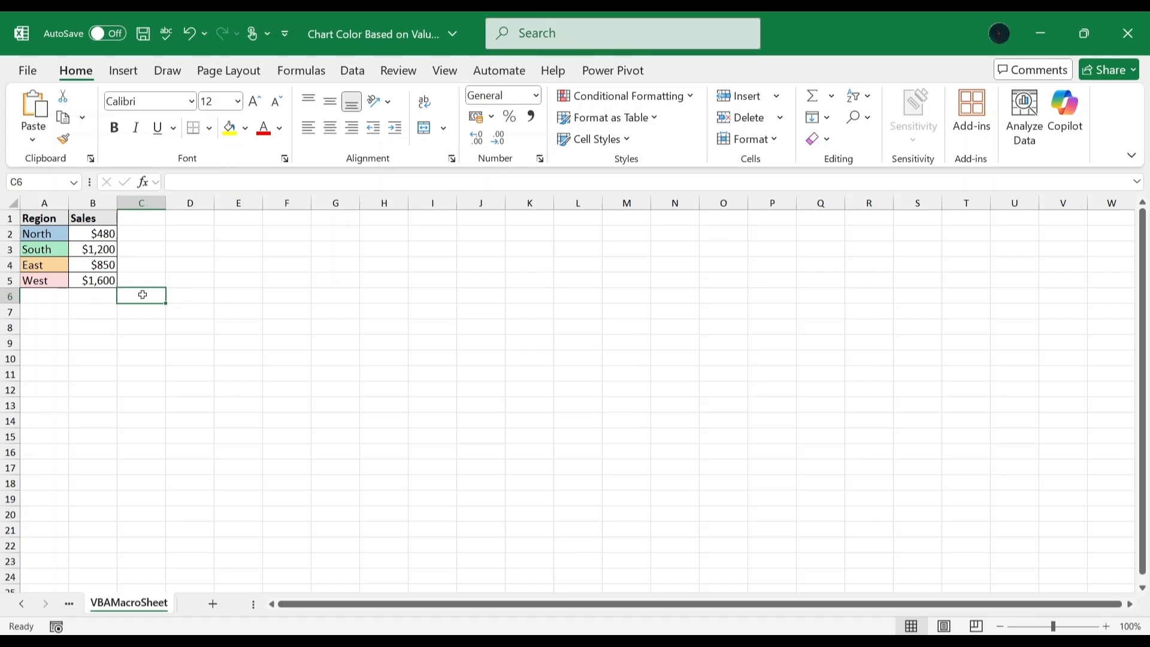
Step: Enable Developer among the main tabs in the ribbon customization options and apply the change
{"action": "right_click", "coordinate": [450, 85]}
{"action": "left_click", "coordinate": [484, 112]}
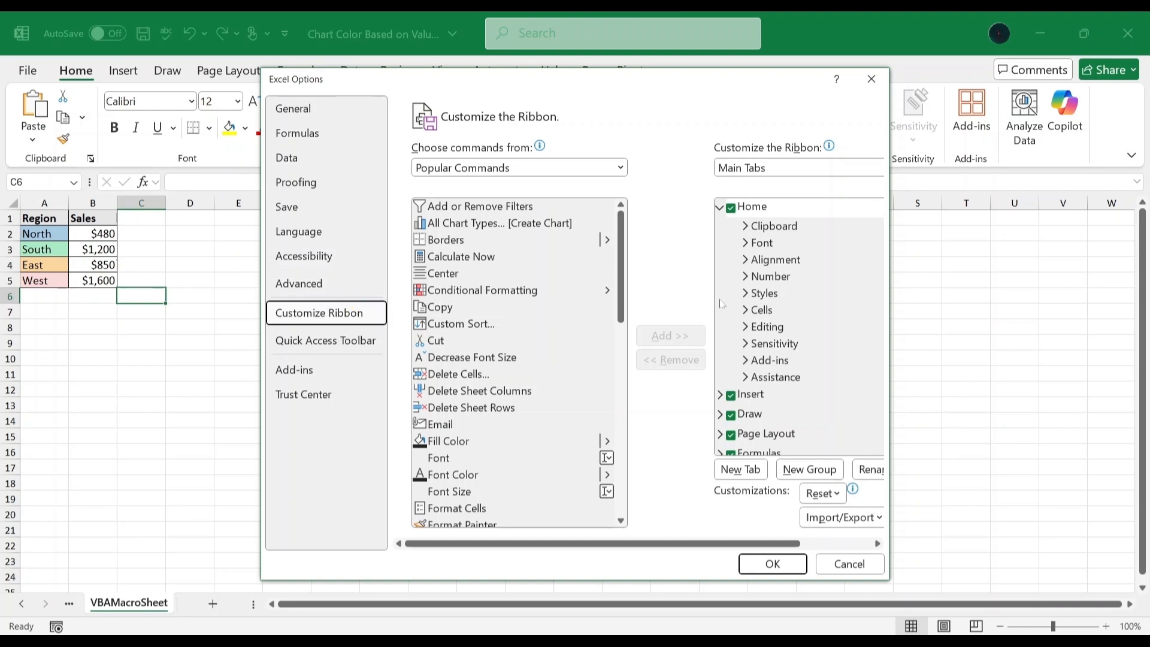
{"action": "scroll", "coordinate": [747, 307], "scroll_direction": "down", "scroll_amount": 1}
{"action": "scroll", "coordinate": [747, 307], "scroll_direction": "down", "scroll_amount": 2}
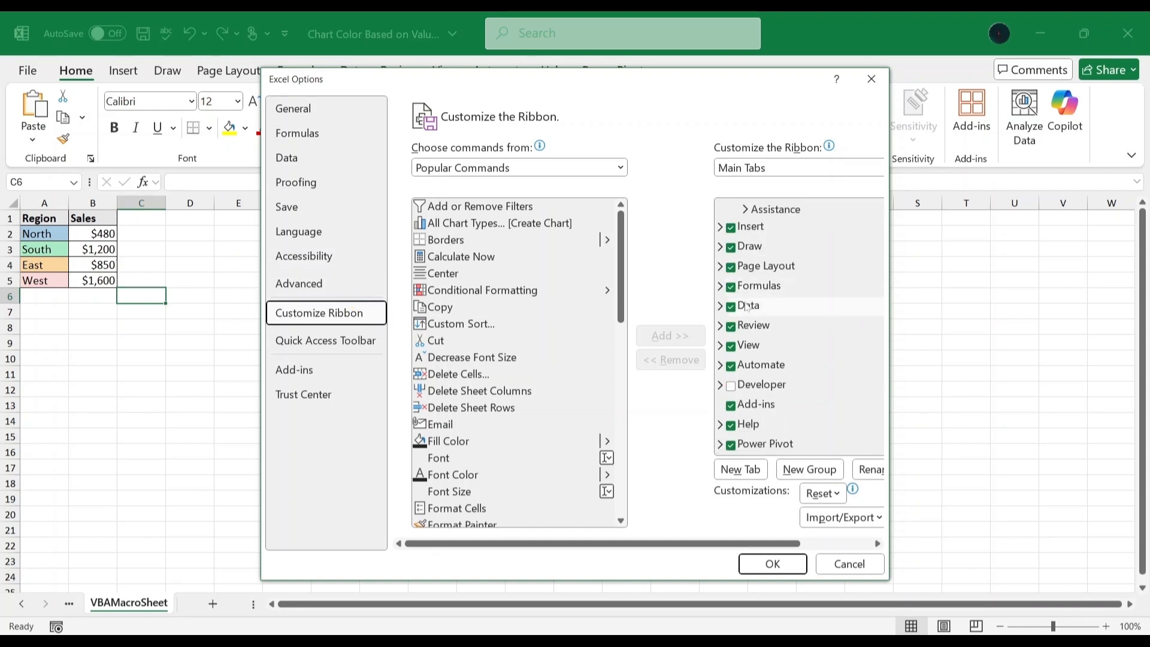
{"action": "left_click", "coordinate": [731, 385]}
{"action": "left_click", "coordinate": [770, 564]}
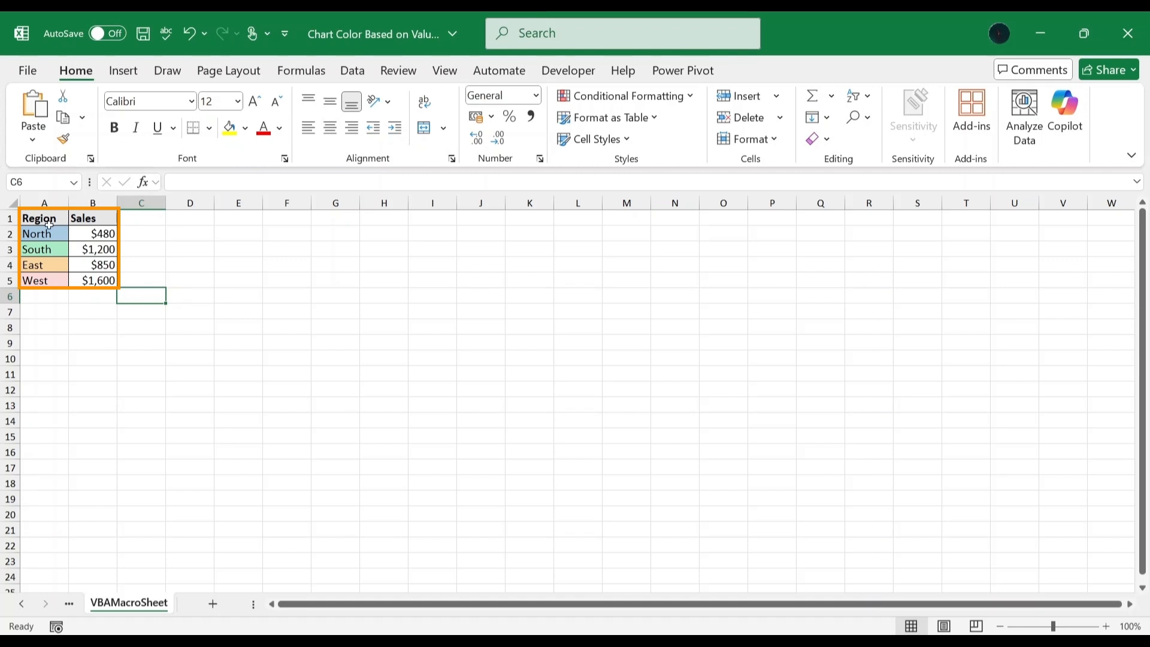
Step: Insert a 2-D clustered column chart from the Region and Sales data in A1:B5 of VBAMacroSheet
{"action": "mouse_move", "coordinate": [48, 221]}
{"action": "left_mouse_down"}
{"action": "mouse_move", "coordinate": [60, 252]}
{"action": "mouse_move", "coordinate": [94, 280]}
{"action": "left_mouse_up"}
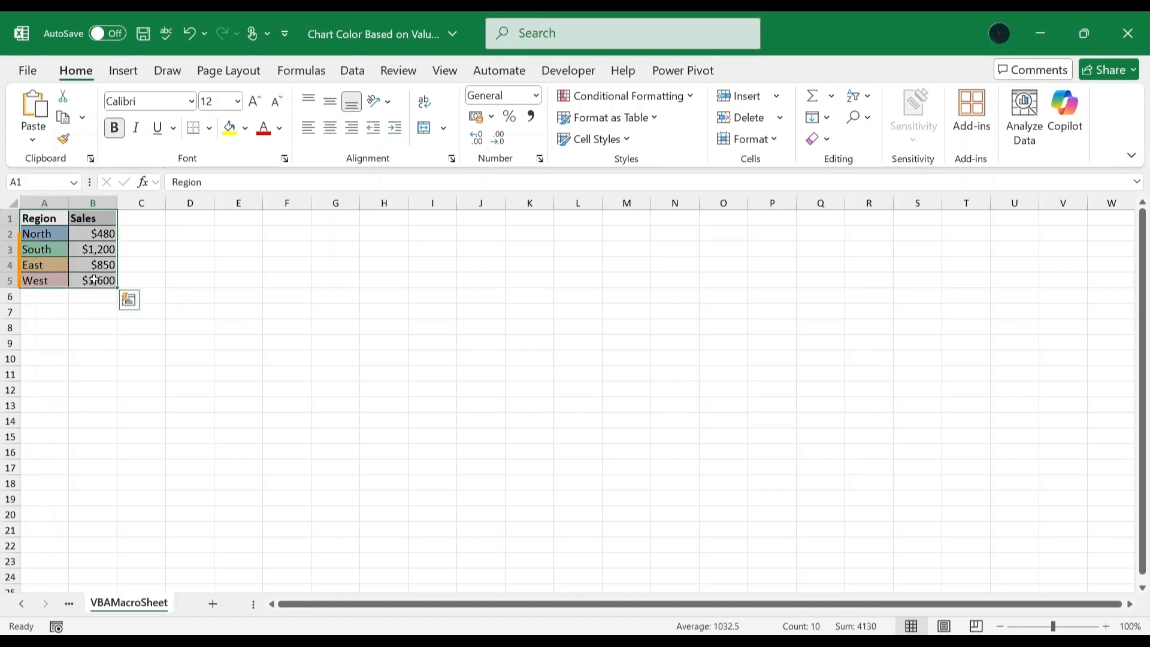
{"action": "left_click", "coordinate": [123, 71]}
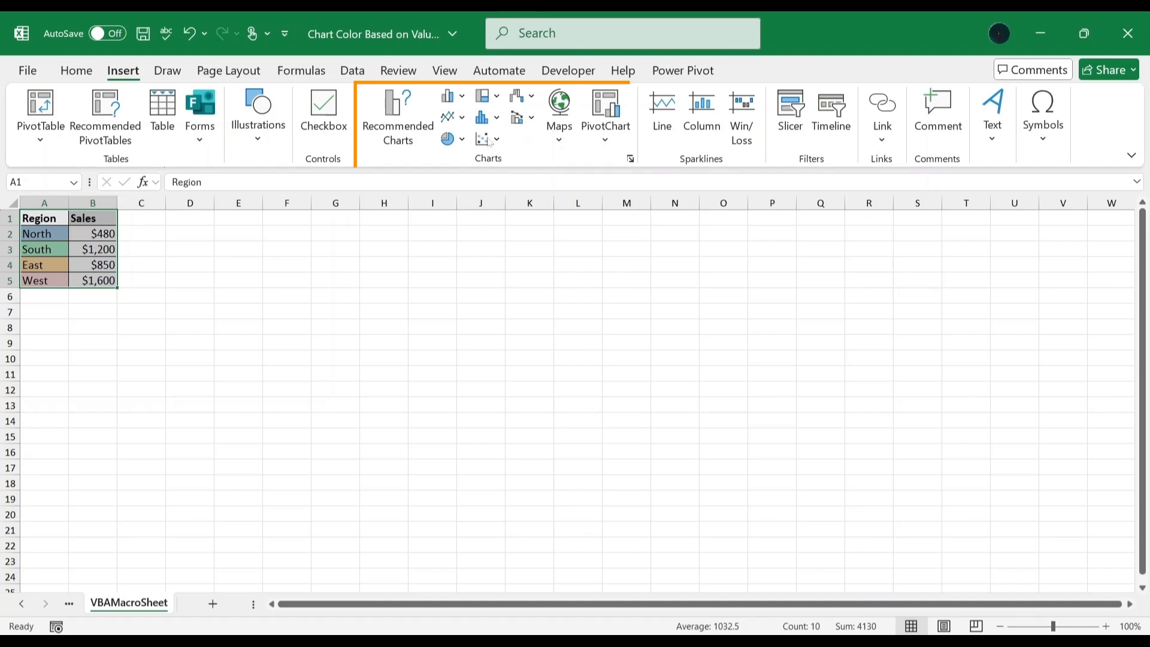
{"action": "left_click", "coordinate": [466, 104]}
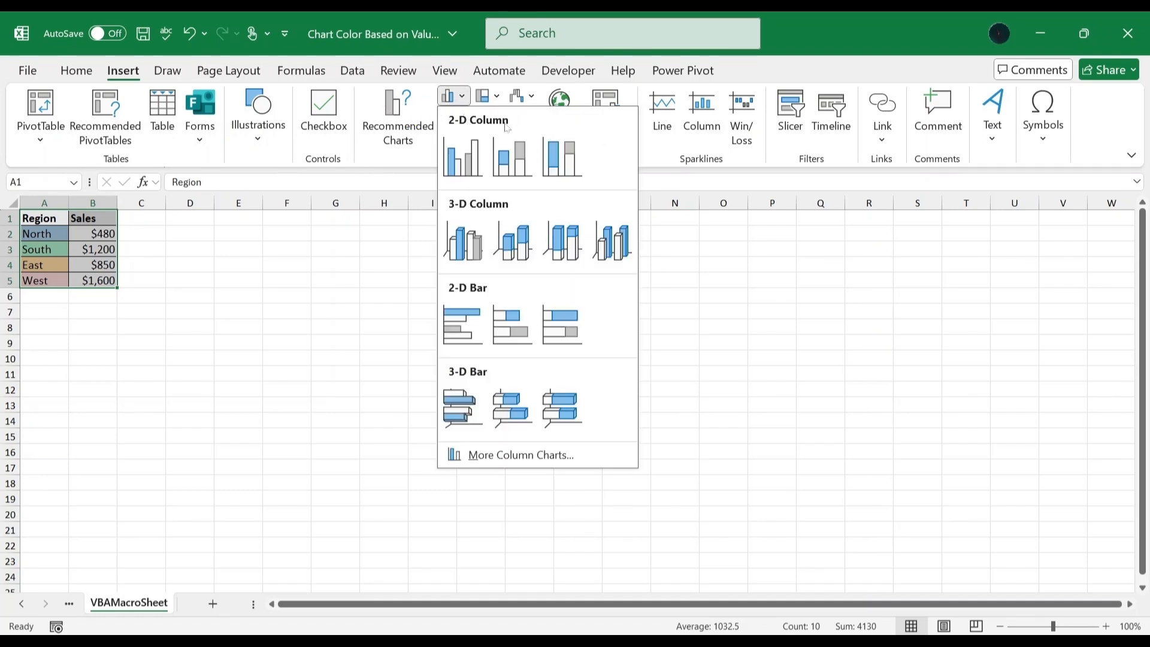
{"action": "left_click", "coordinate": [460, 165]}
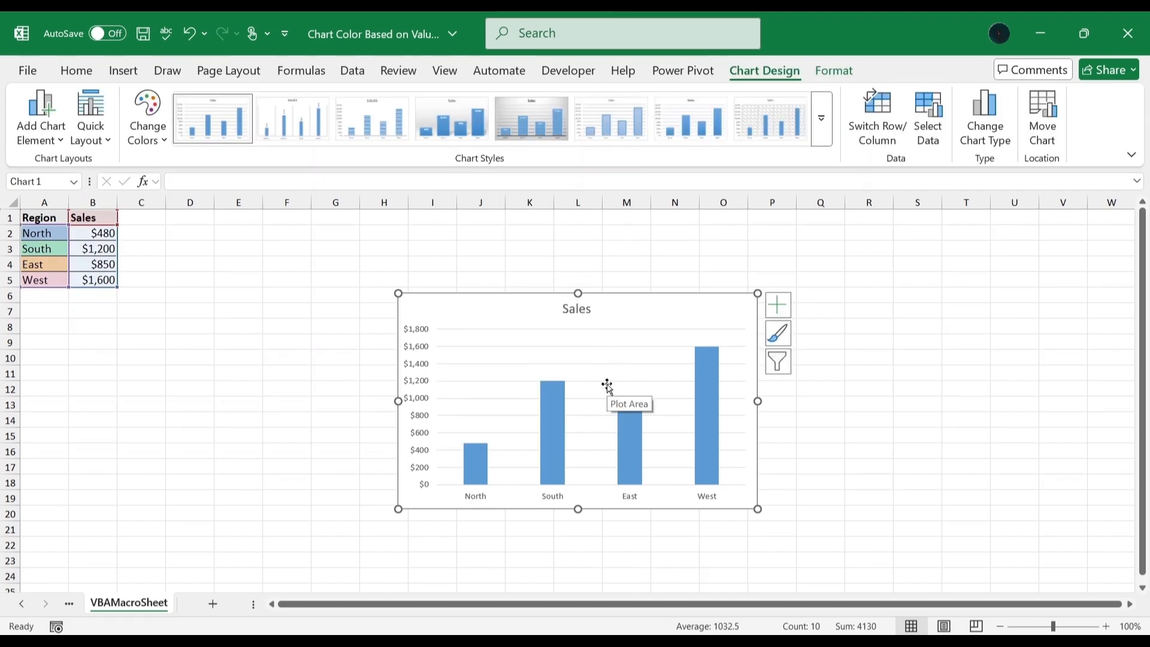
Step: In the Visual Basic editor, insert a module with the macro MatchChartColorsToCellColors, which colors the points of "Chart 1" on "VBAMacroSheet" from the cell fills
{"action": "left_click", "coordinate": [570, 71]}
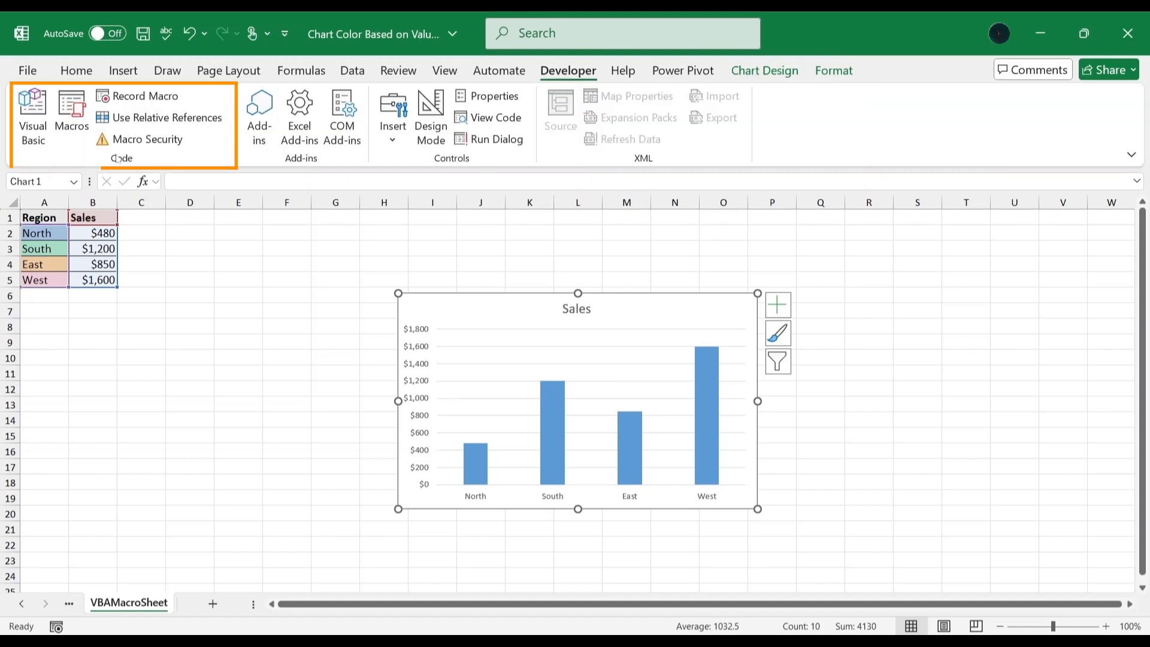
{"action": "left_click", "coordinate": [38, 133]}
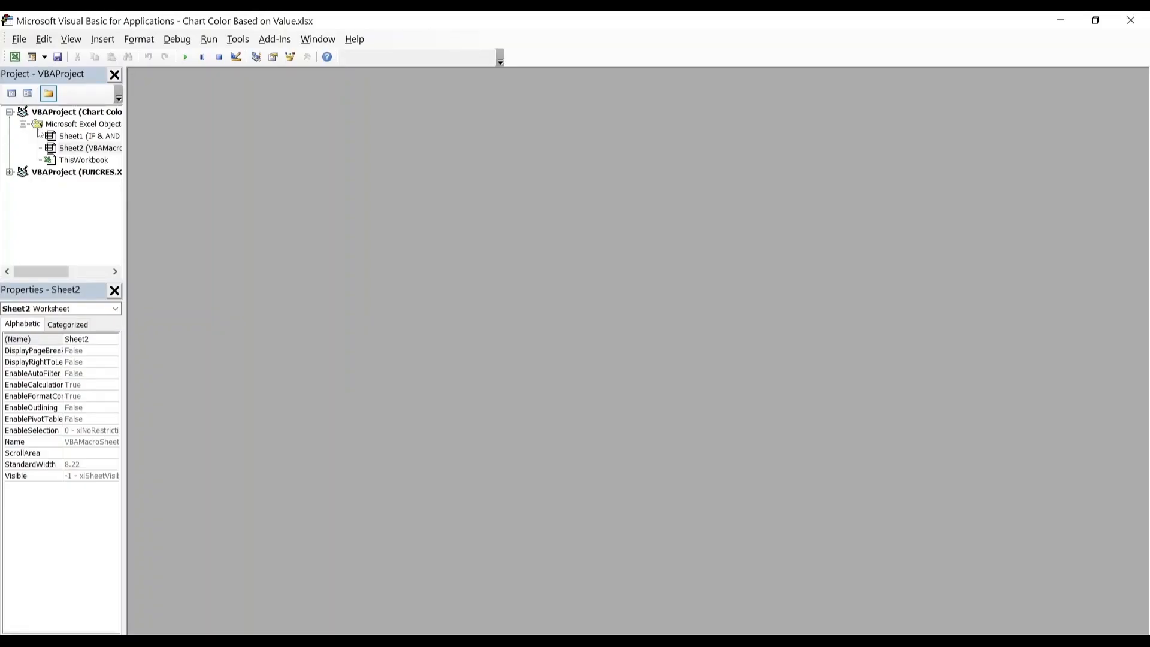
{"action": "left_click", "coordinate": [102, 39]}
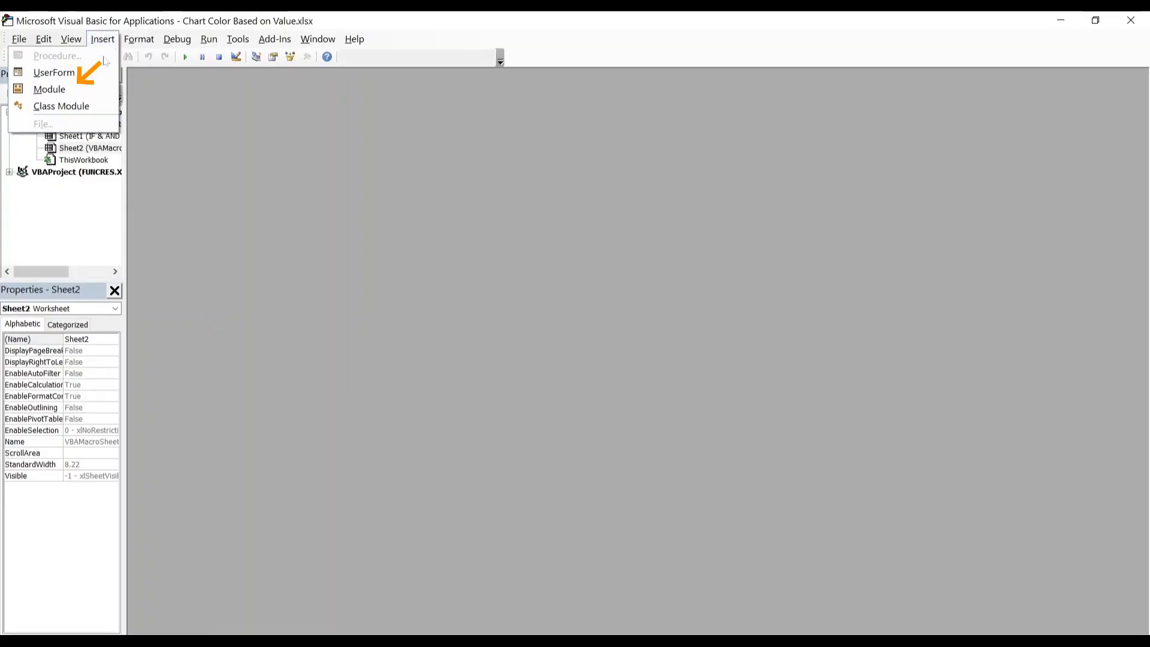
{"action": "left_click", "coordinate": [98, 90]}
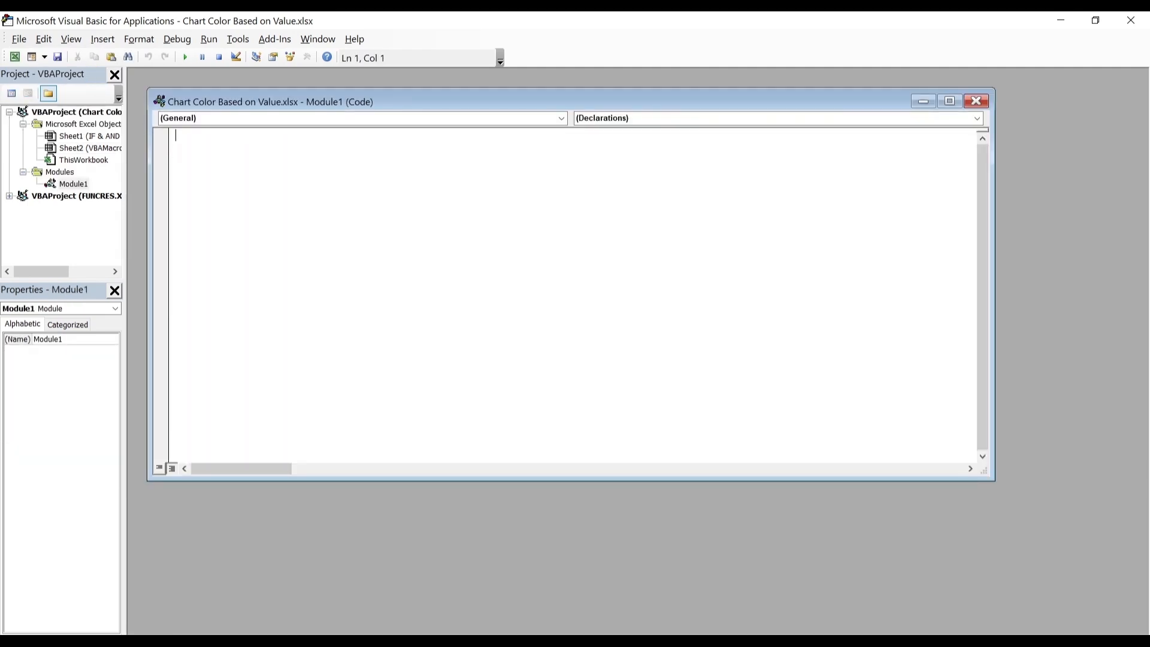
{"action": "type", "text": "Sub MatchChartColorsToCellColors()     With Sheets(\"VBAMacroSheet\").ChartObjects(\"Chart 1\").Chart.SeriesCollection(1)         Set cellRange = ActiveSheet.Range(Split(Split(.Formula, \",\")(1), \"!\")(1))         For counter = 1 To cellRange.Cells.Count             .Points(counter).Format.Fill.ForeColor.RGB = ThisWorkbook.Colors(cellRange.Cells(counter).Interior.ColorIndex)         Next counter     End With End Sub"}
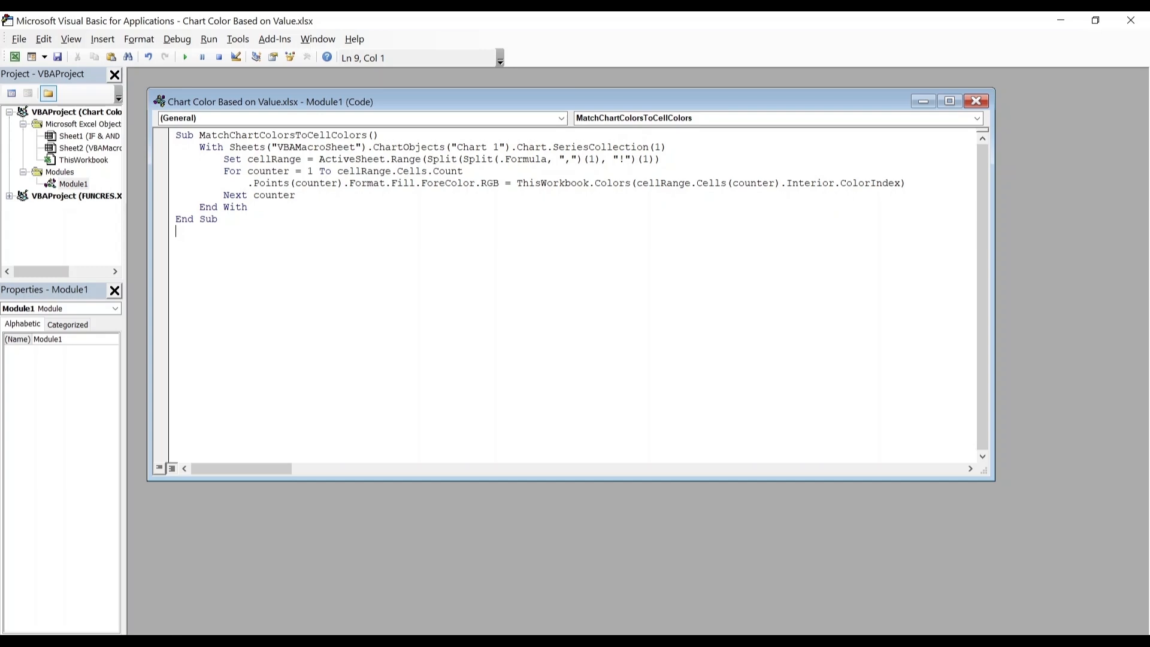
{"action": "left_click_drag", "start_coordinate": [277, 147], "coordinate": [356, 147]}
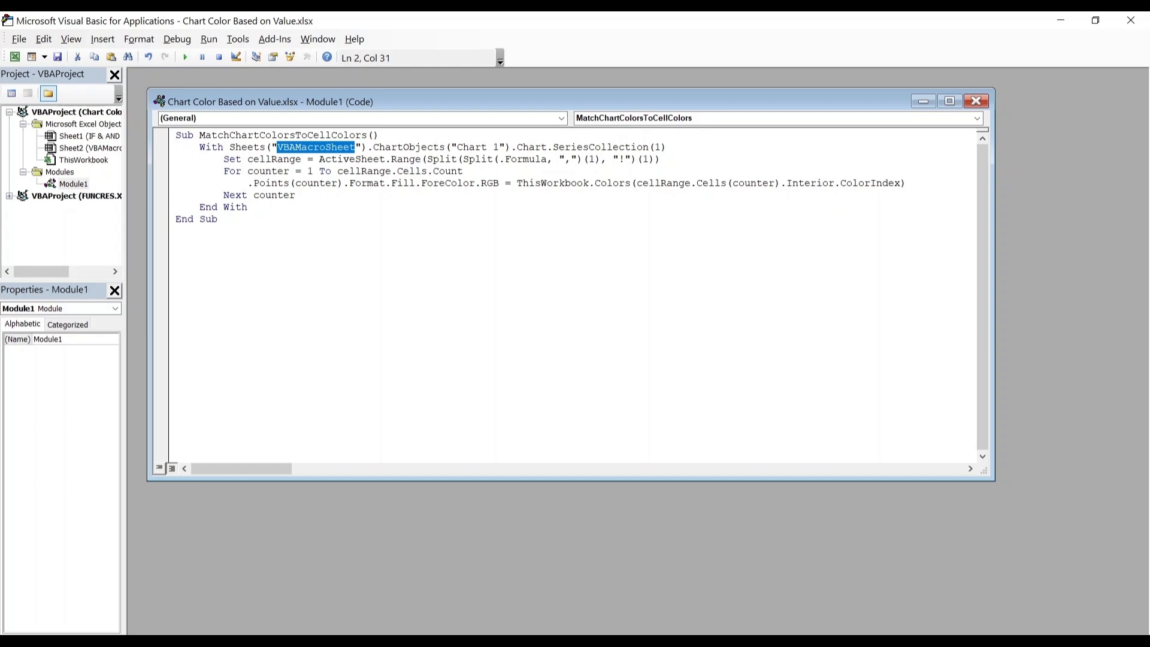
{"action": "left_click_drag", "start_coordinate": [457, 147], "coordinate": [498, 147]}
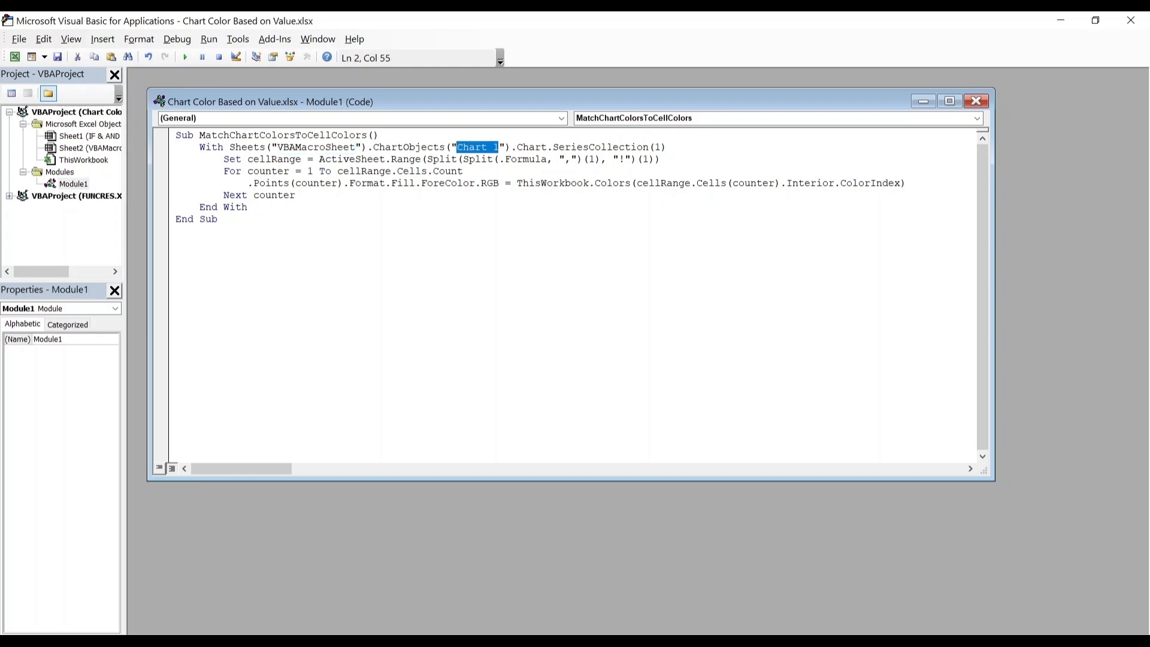
{"action": "left_click", "coordinate": [661, 160]}
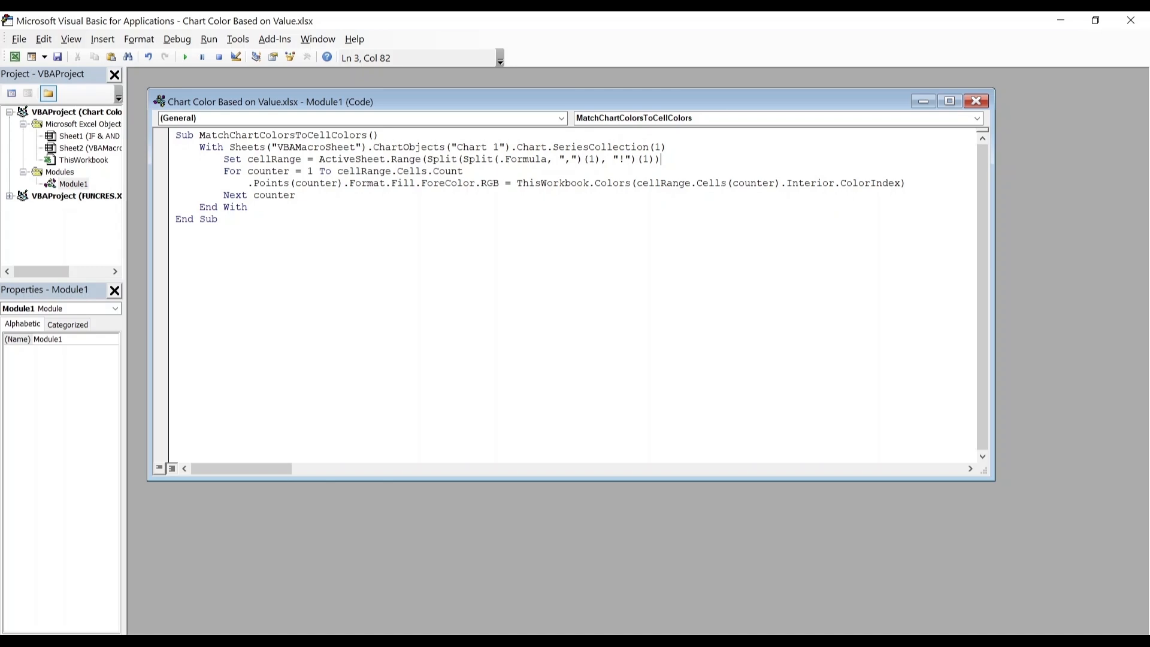
Step: Run the MatchChartColorsToCellColors macro, close the Visual Basic editor and deselect the chart in the worksheet
{"action": "key", "text": "F5"}
{"action": "left_click", "coordinate": [214, 41]}
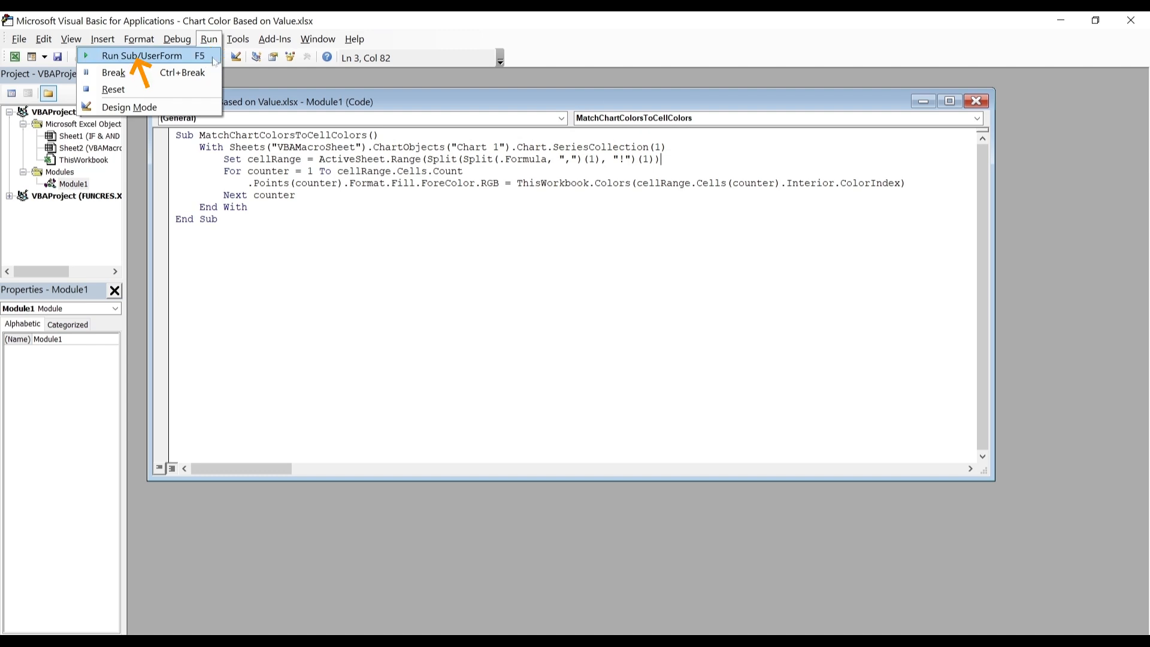
{"action": "left_click", "coordinate": [214, 60]}
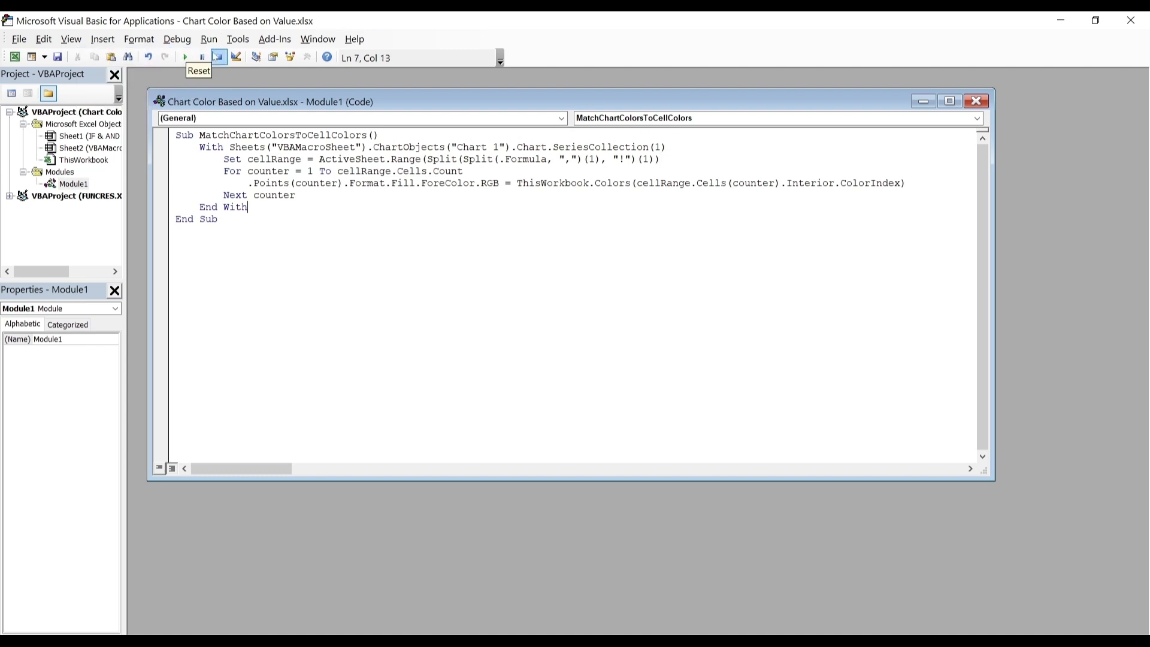
{"action": "left_click", "coordinate": [1130, 20]}
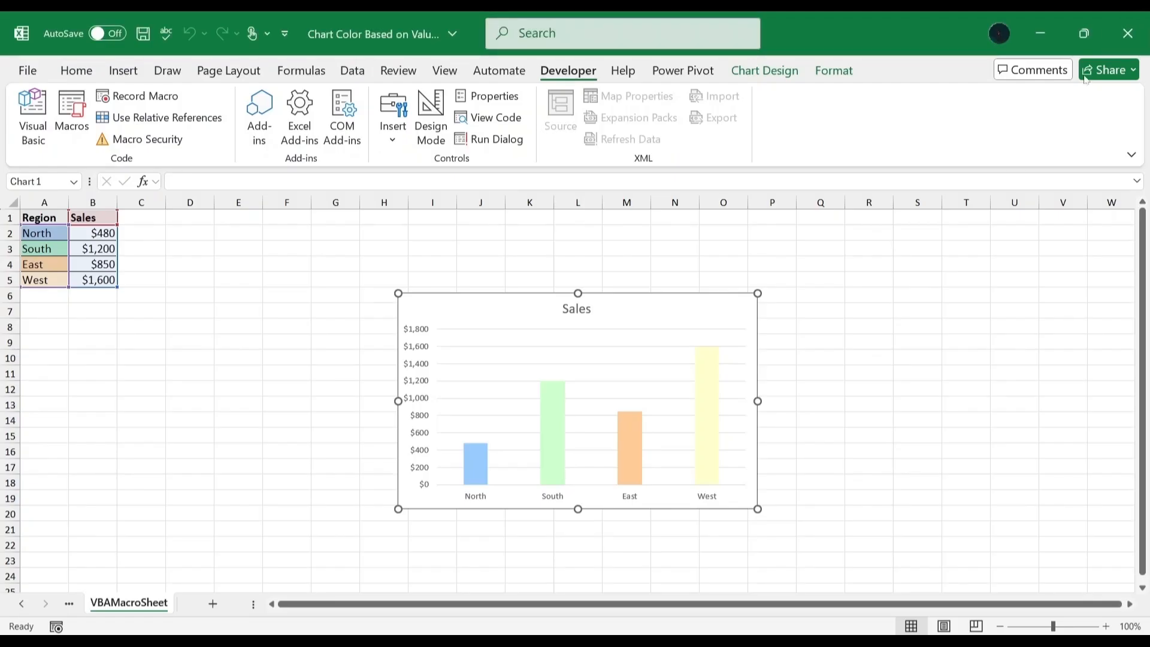
{"action": "left_click", "coordinate": [810, 314]}
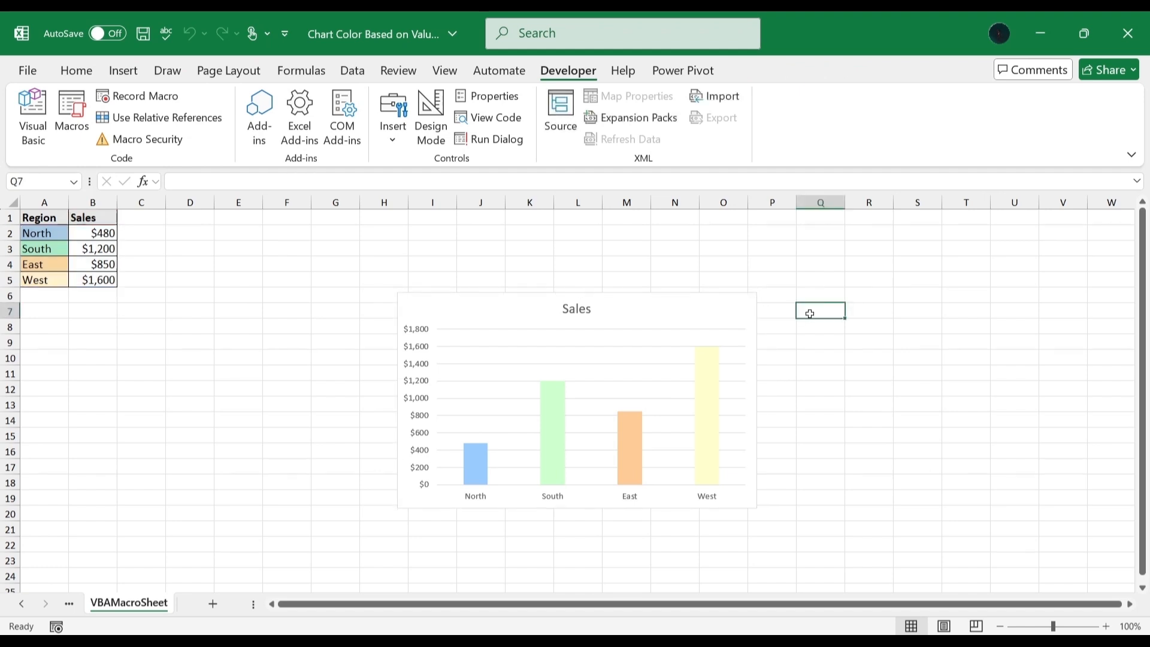